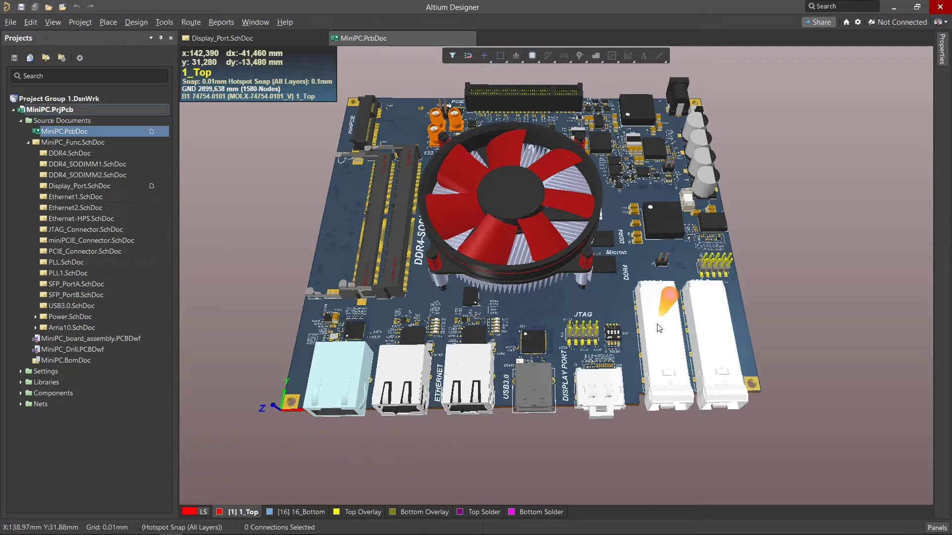
# Zoom into the DisplayPort connector area and switch the board to 2D view.
pyautogui.keyDown('ctrl'); pyautogui.scroll(5, 614, 383); pyautogui.keyUp('ctrl')
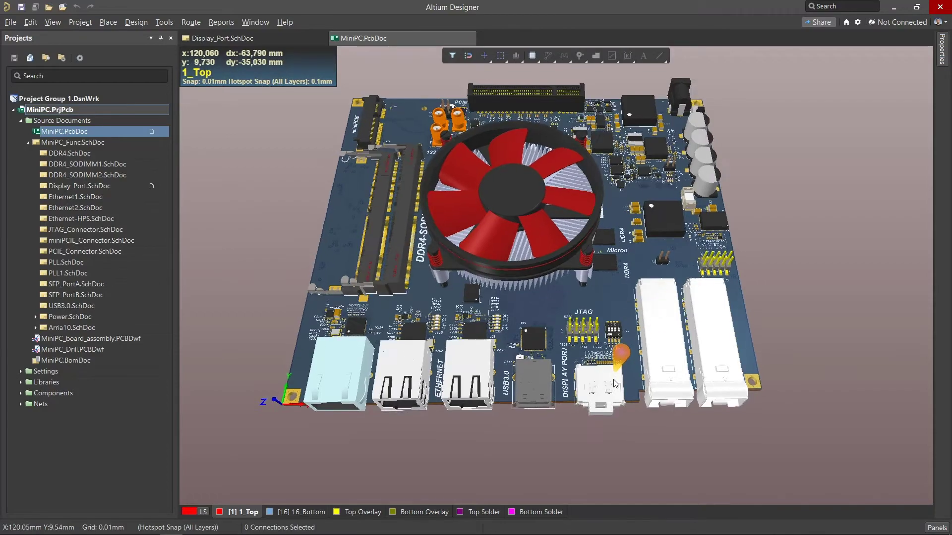
pyautogui.keyDown('ctrl'); pyautogui.scroll(4, 615, 383); pyautogui.keyUp('ctrl')
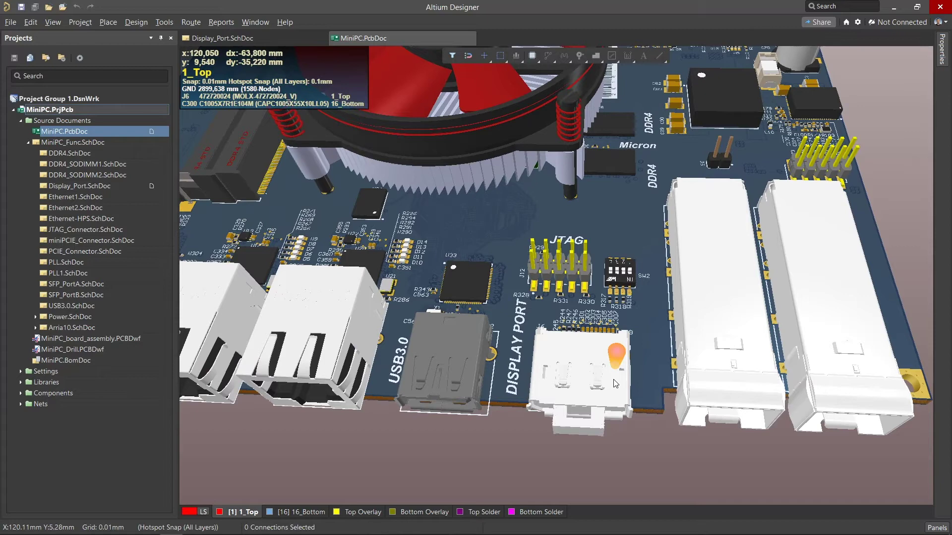
pyautogui.press('2')
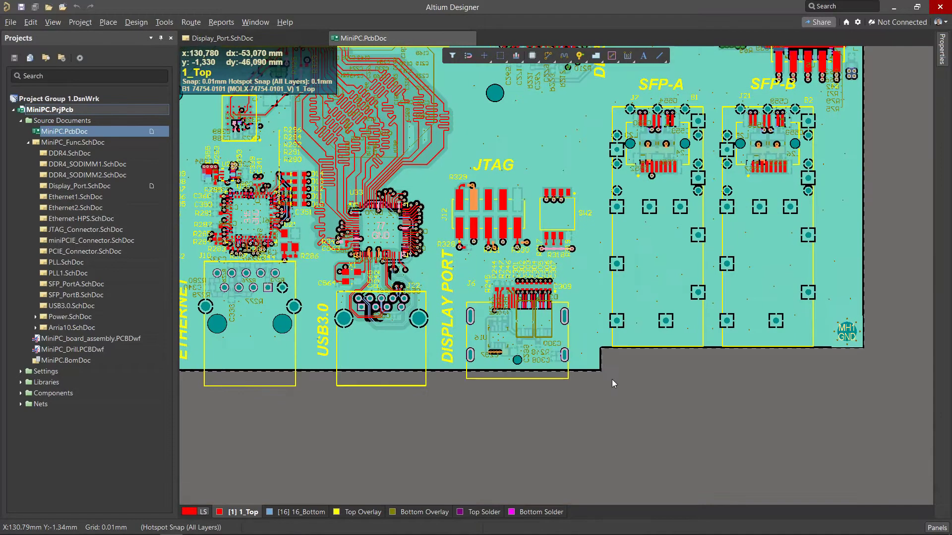
# Box-select the DisplayPort circuit on Display_Port.SchDoc and locate those parts on MiniPC.PcbDoc.
pyautogui.click(241, 38)
pyautogui.moveTo(257, 113); pyautogui.dragTo(752, 391)
pyautogui.click(363, 38)
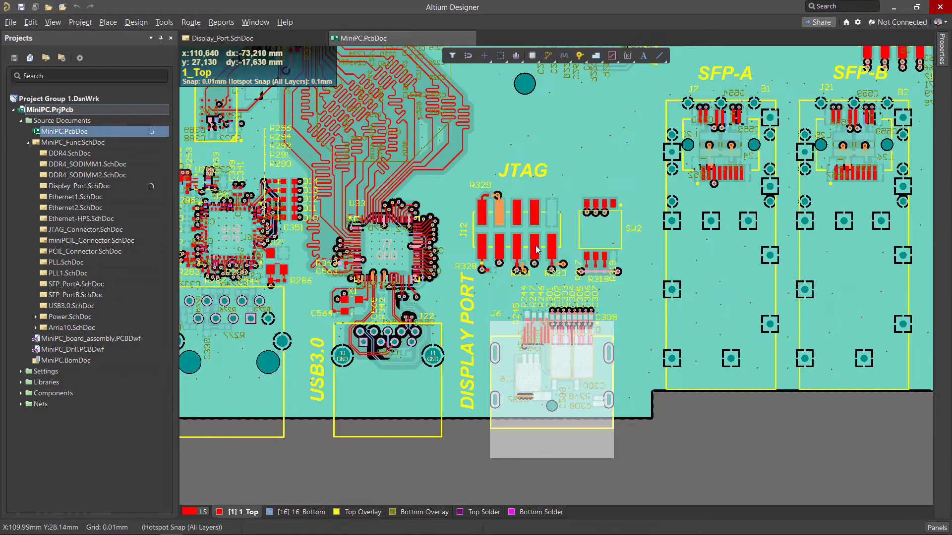
pyautogui.click(653, 438)
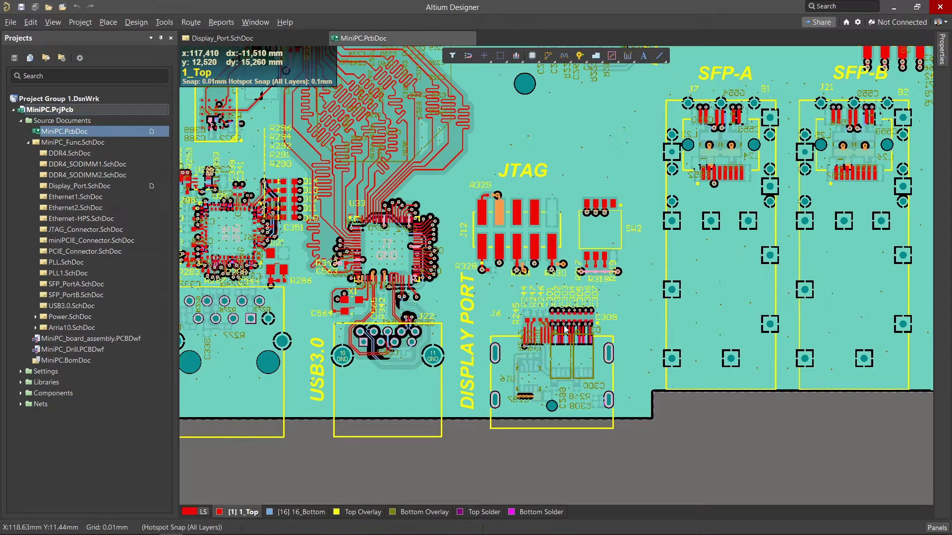
# Open Project > Variants and inspect the parameters of capacitors C9 and C12.
pyautogui.click(88, 24)
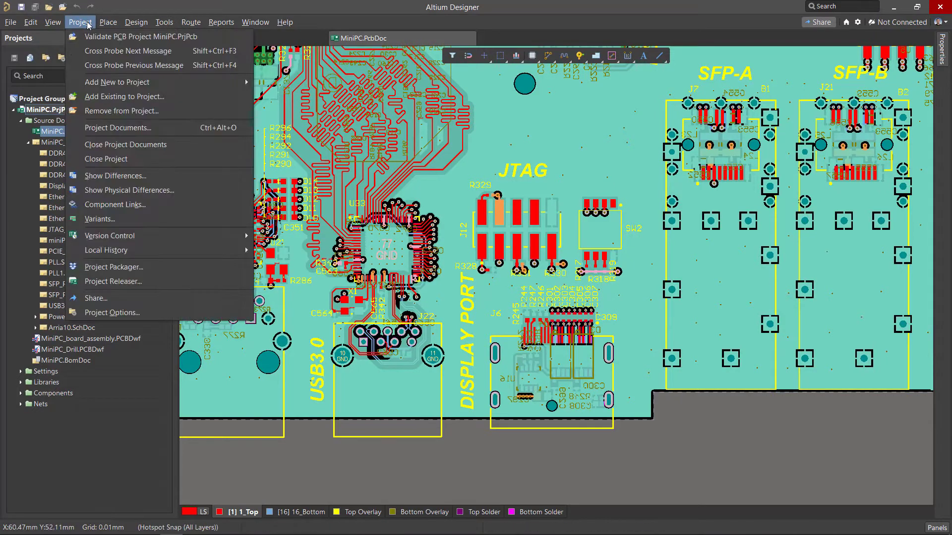
pyautogui.click(135, 216)
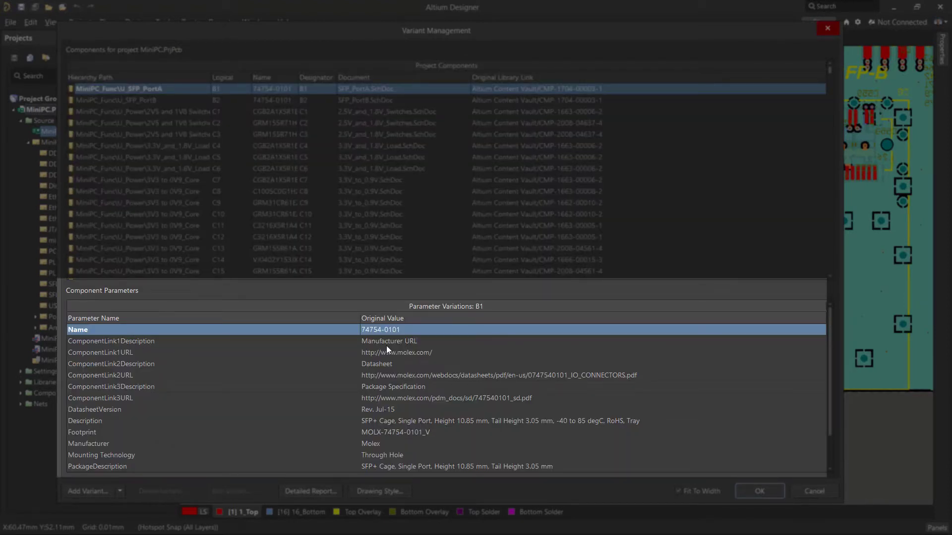
pyautogui.click(343, 203)
pyautogui.click(343, 238)
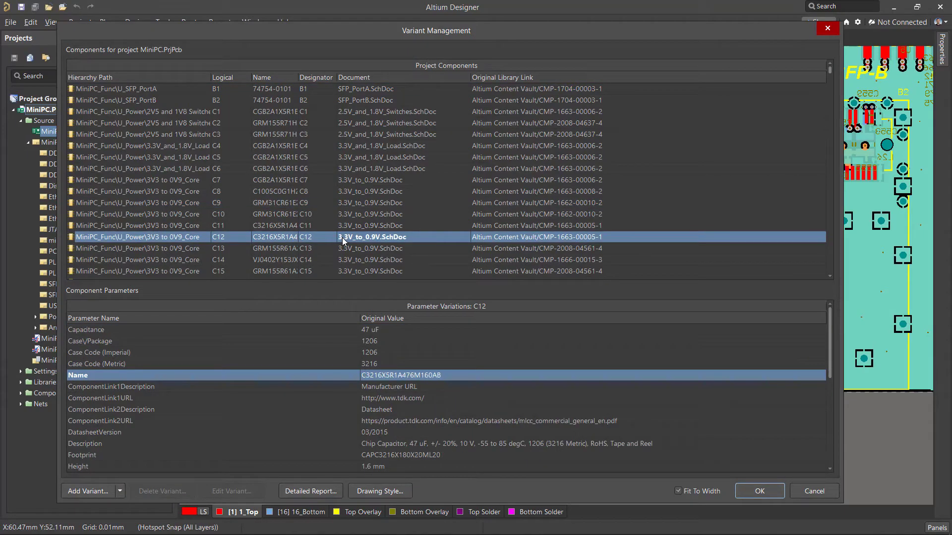
# Add a new project variant described as 'All'.
pyautogui.click(94, 490)
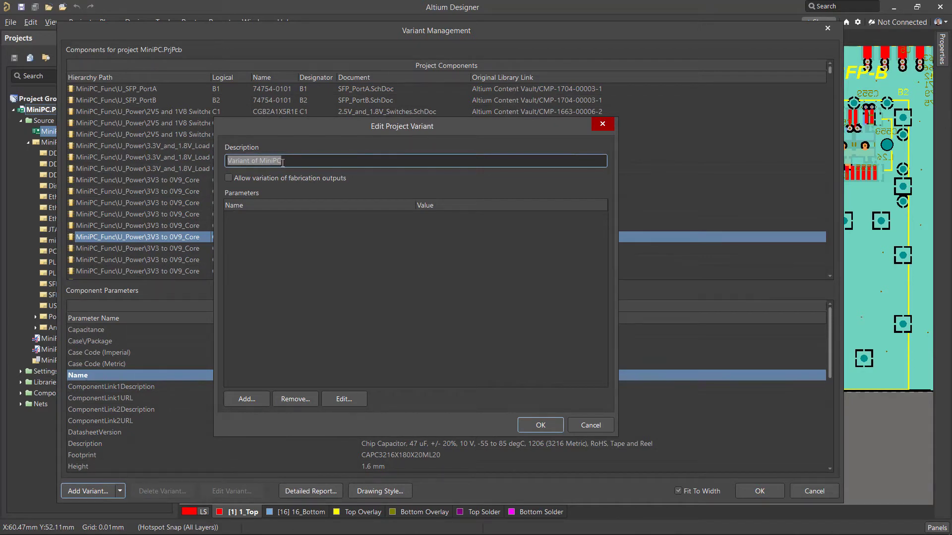
pyautogui.write('All')
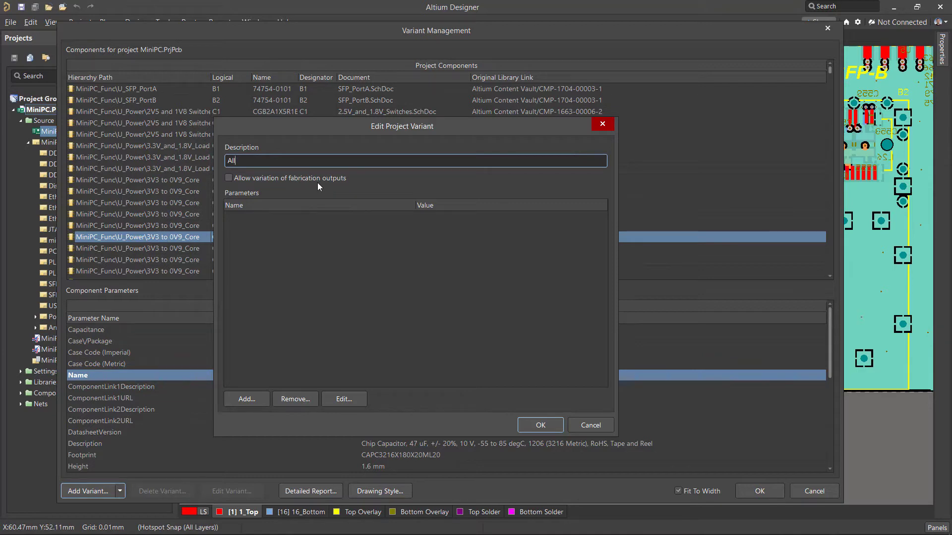
pyautogui.click(541, 424)
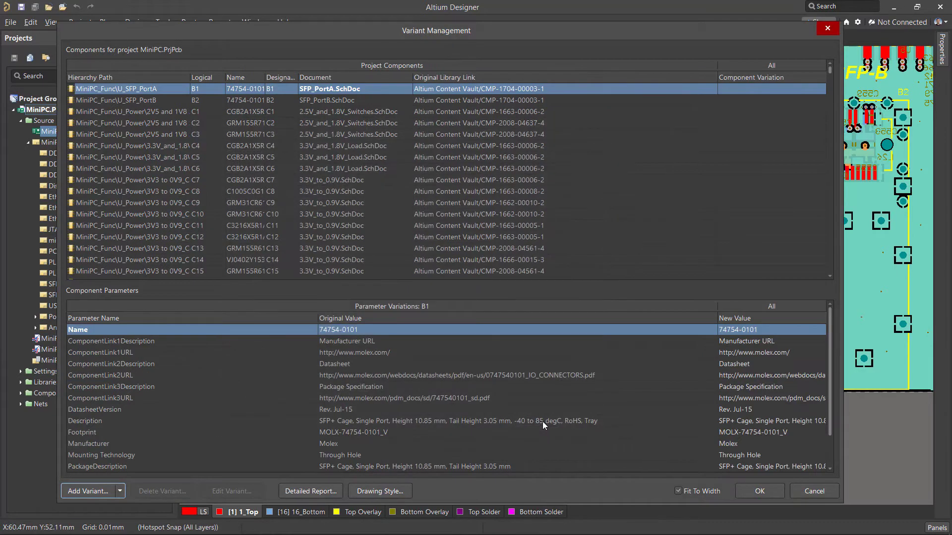
pyautogui.moveTo(718, 65); pyautogui.dragTo(687, 65)
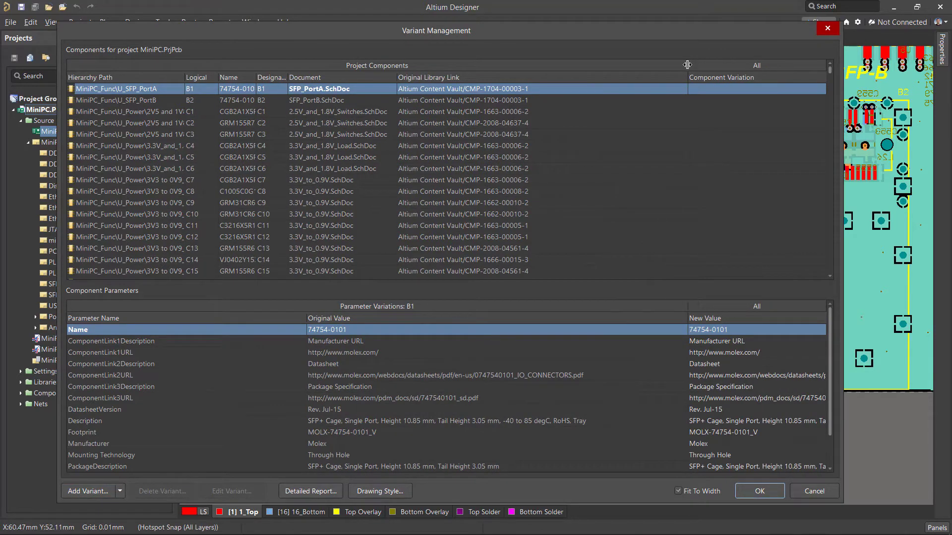
pyautogui.click(811, 91)
pyautogui.click(819, 89)
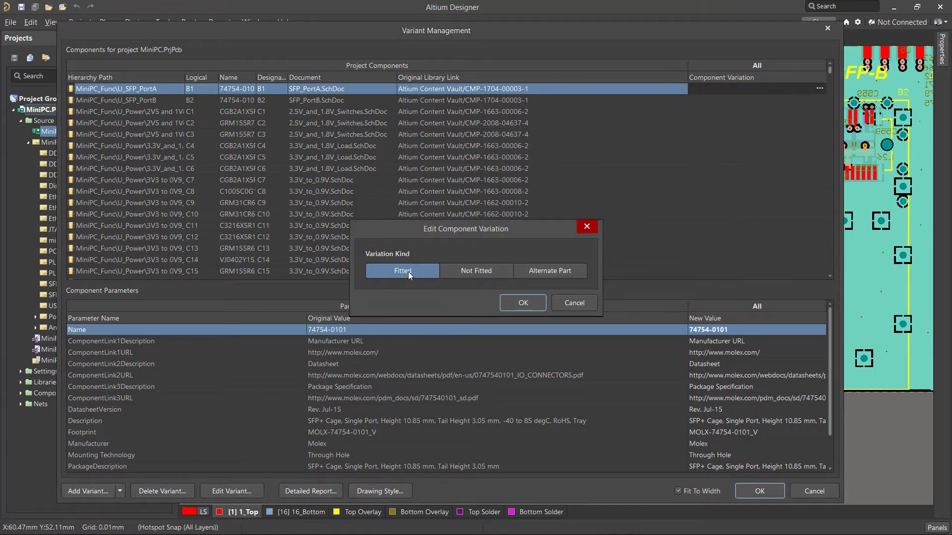
pyautogui.click(460, 271)
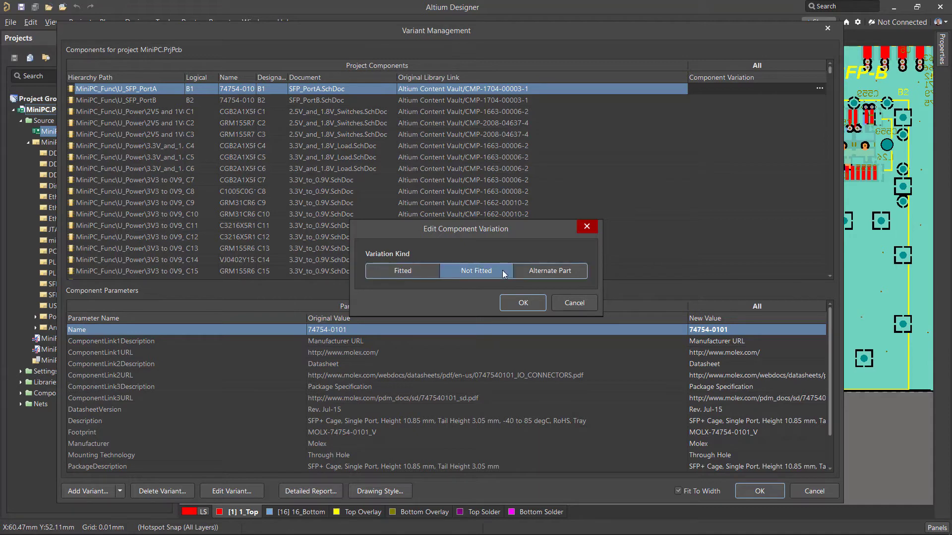
pyautogui.click(541, 270)
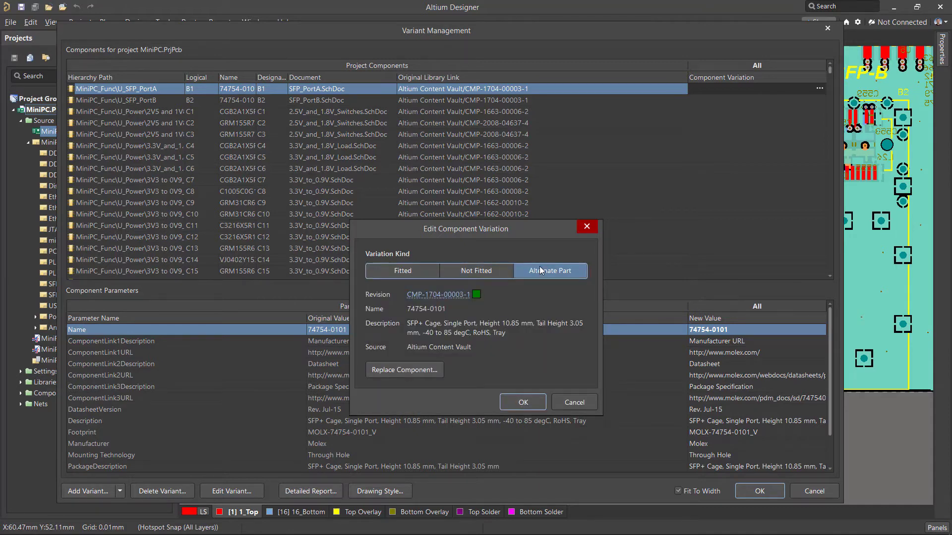
pyautogui.click(394, 271)
pyautogui.click(585, 227)
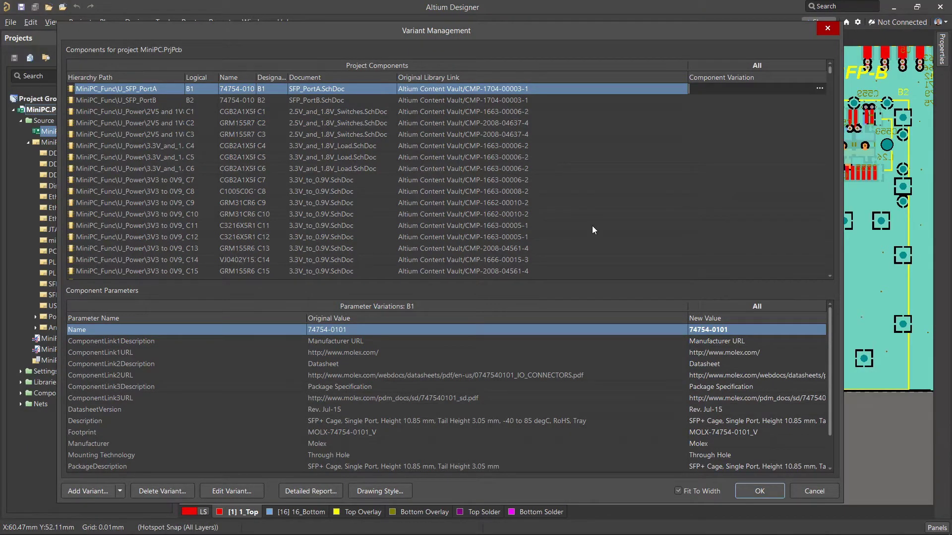
# Add a 'Without DP' variant, narrow the All column, and sort components by Document.
pyautogui.click(88, 491)
pyautogui.write('Wi')
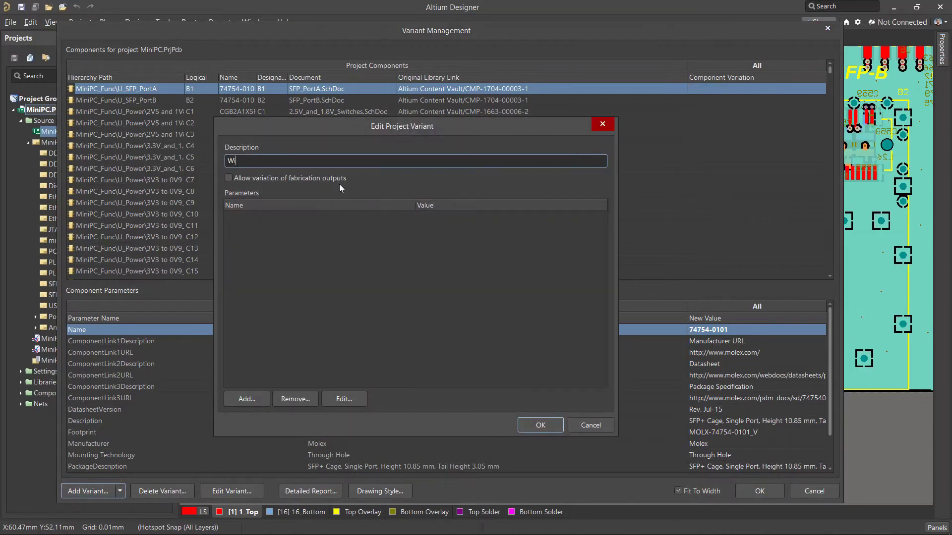
pyautogui.write('thout DP')
pyautogui.click(538, 424)
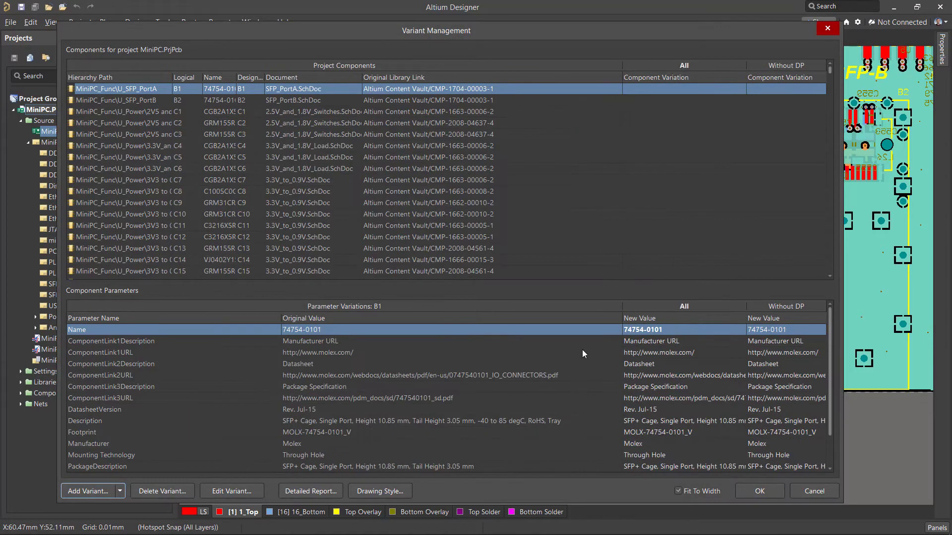
pyautogui.moveTo(747, 66); pyautogui.dragTo(729, 66)
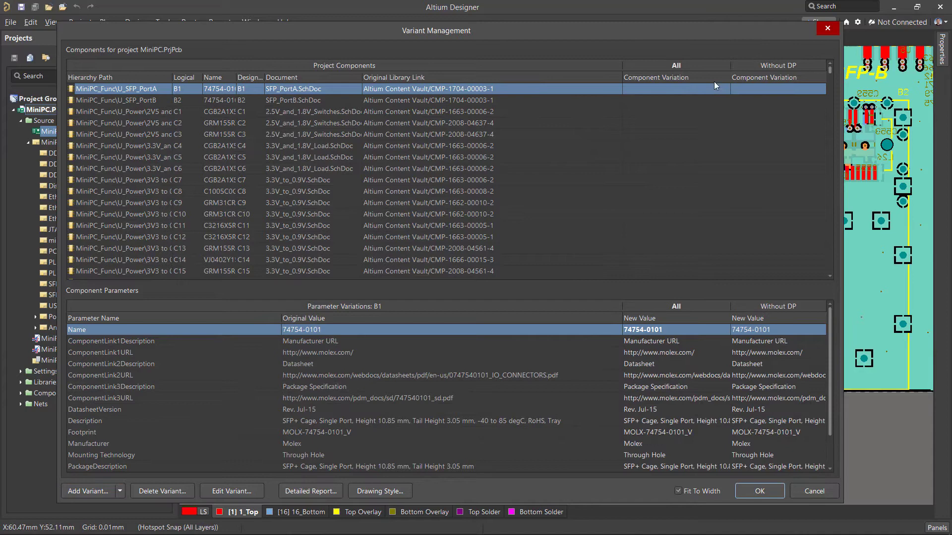
pyautogui.click(302, 77)
# Find capacitor C297 in the Display_Port rows and cross-probe it on the schematic.
pyautogui.moveTo(822, 263); pyautogui.dragTo(826, 182)
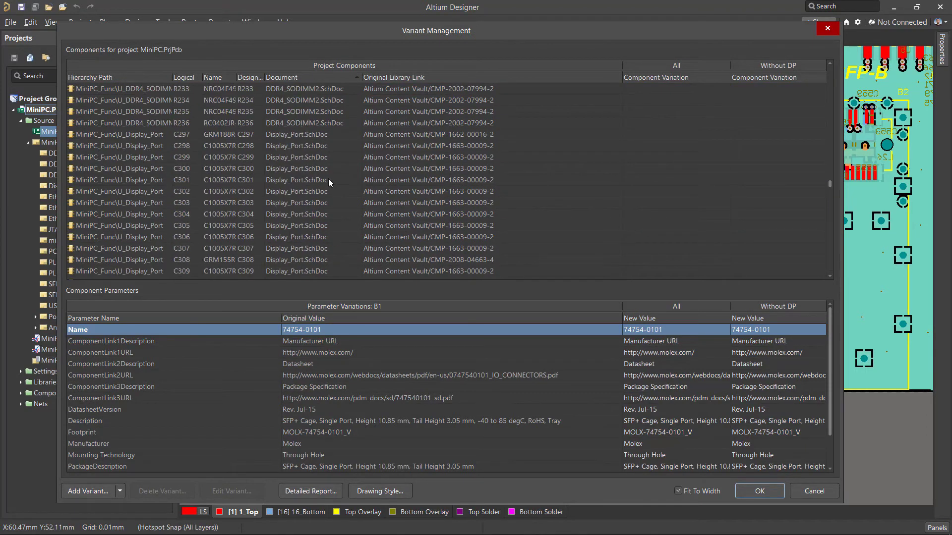
pyautogui.scroll(-1, 319, 141)
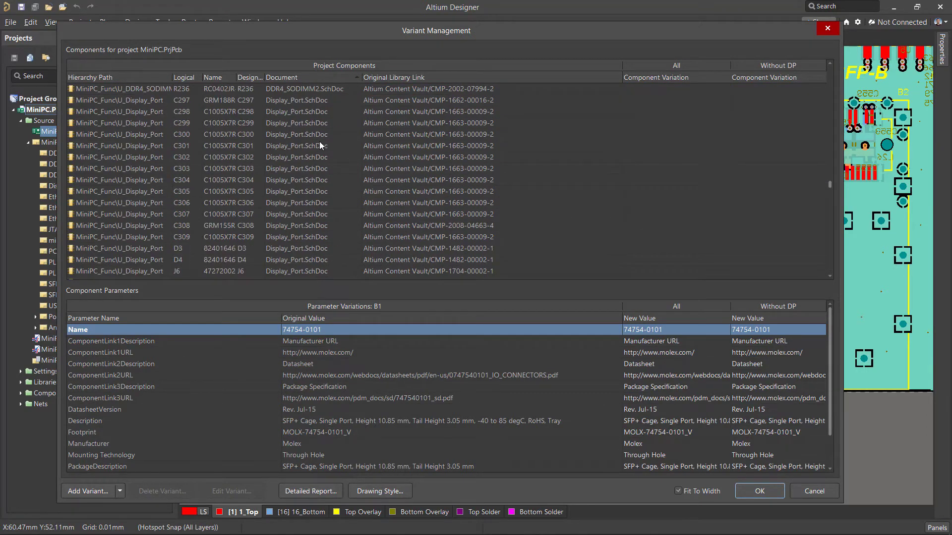
pyautogui.click(305, 101)
pyautogui.rightClick(305, 100)
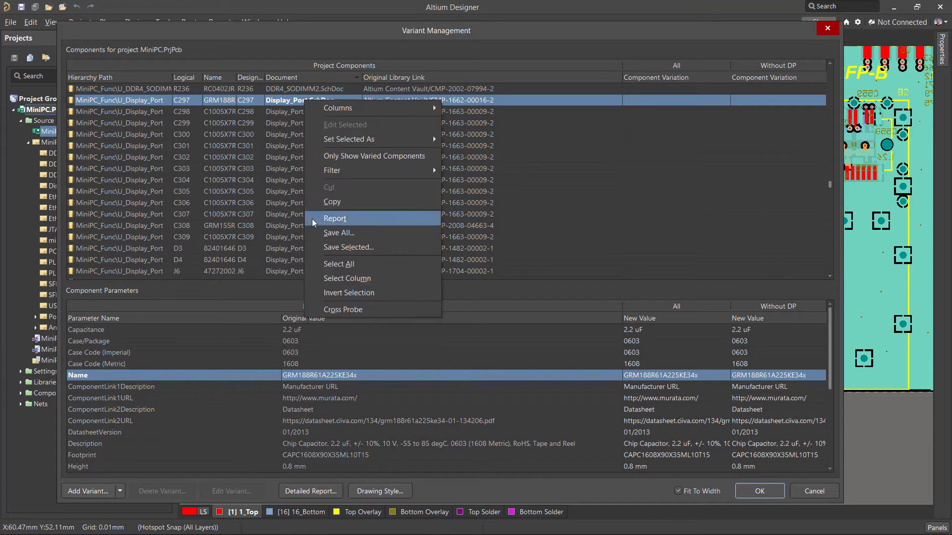
pyautogui.click(371, 309)
pyautogui.moveTo(433, 34)
pyautogui.mouseDown()
pyautogui.moveTo(433, 393)
pyautogui.moveTo(439, 34)
pyautogui.mouseUp()
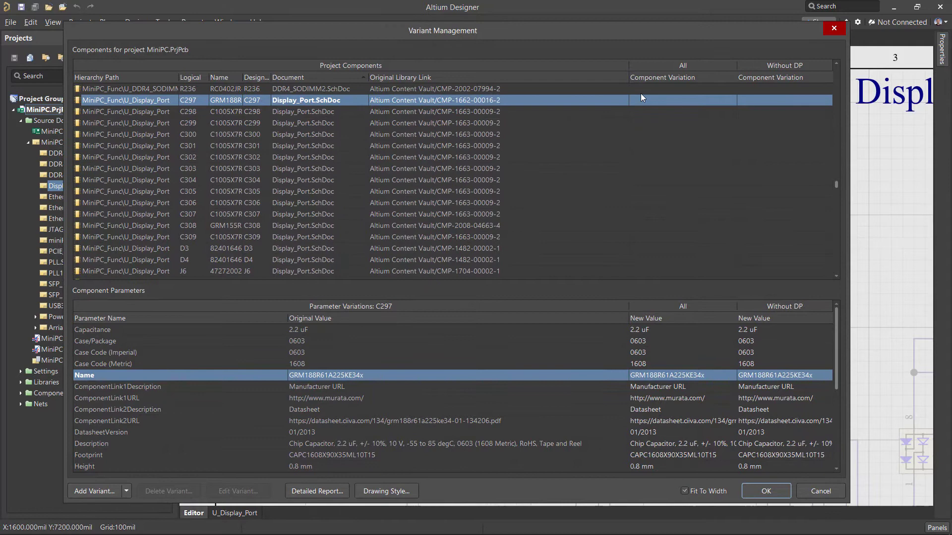
# Mark C297 as Not Fitted in the Without DP variant.
pyautogui.click(796, 66)
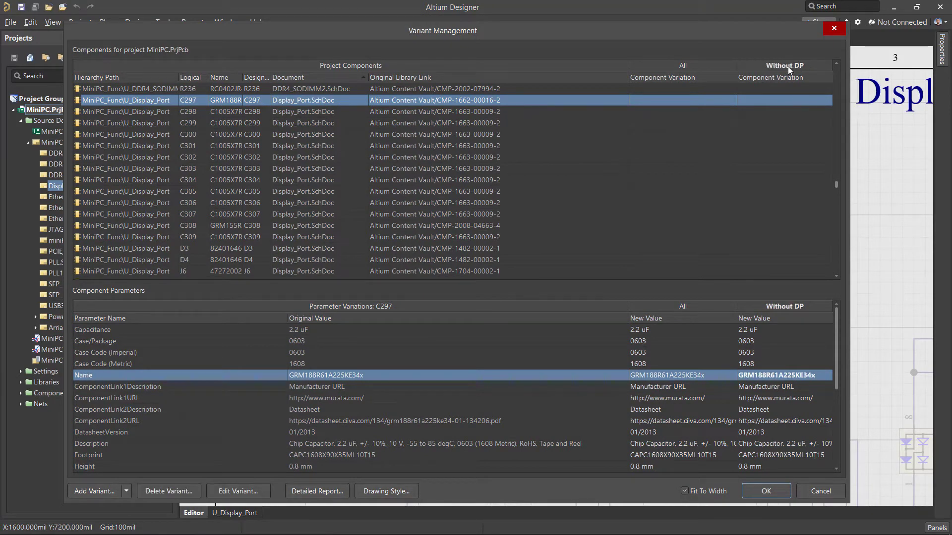
pyautogui.click(820, 103)
pyautogui.click(825, 100)
pyautogui.click(475, 271)
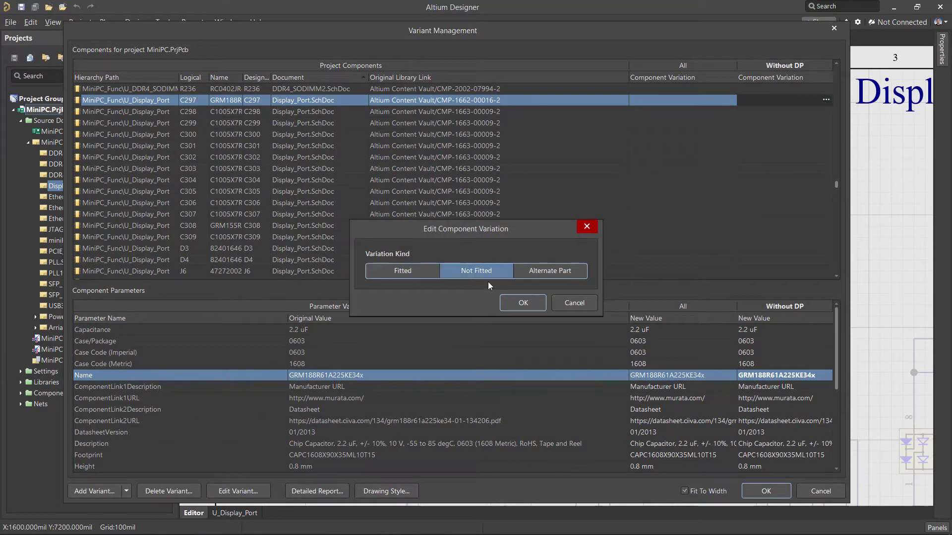
pyautogui.click(524, 303)
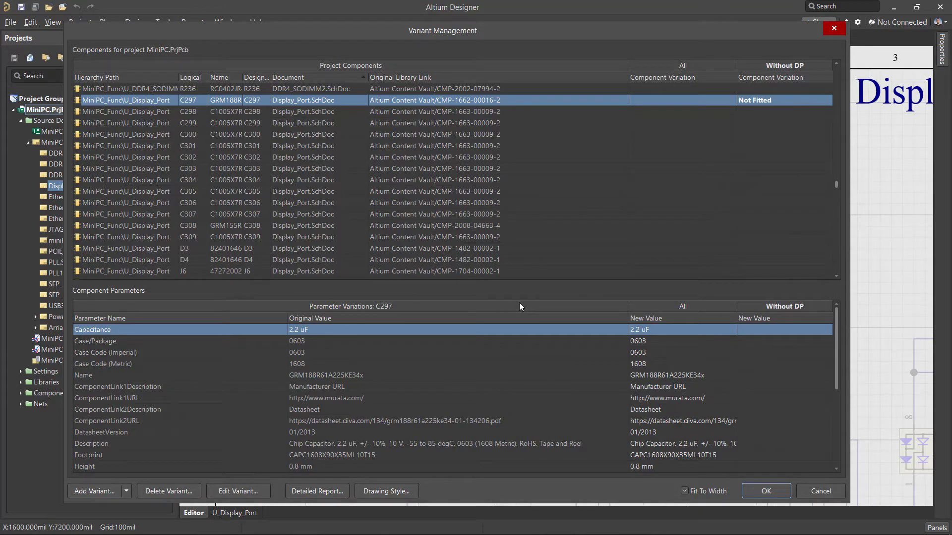
# Set the Display_Port parts C298 through U16 to Not Fitted in Without DP.
pyautogui.click(786, 113)
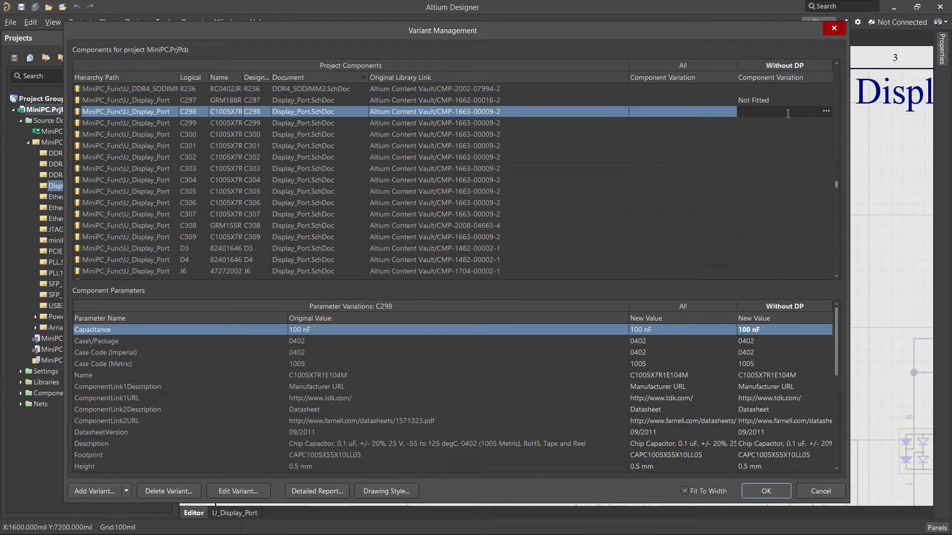
pyautogui.scroll(-6, 763, 158)
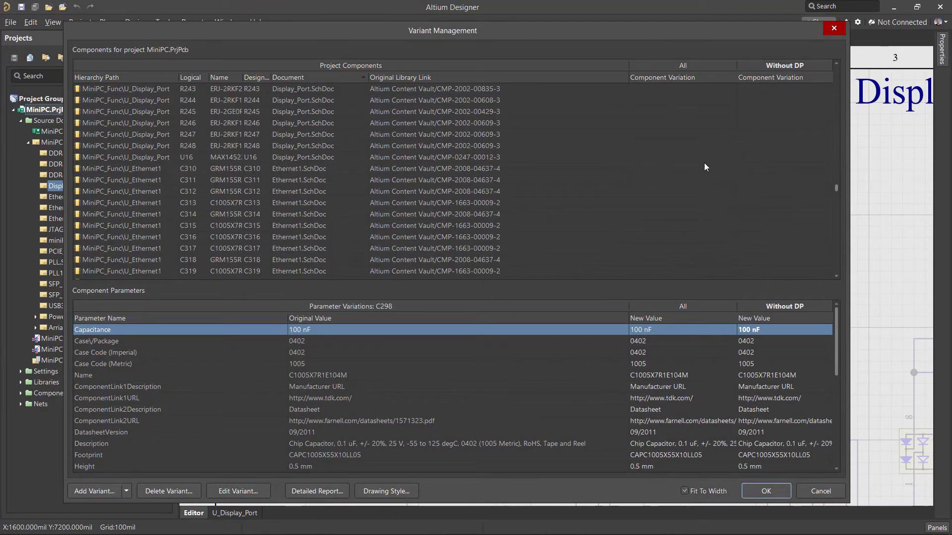
pyautogui.keyDown('shift'); pyautogui.click(775, 157); pyautogui.keyUp('shift')
pyautogui.rightClick(776, 158)
pyautogui.moveTo(813, 196)
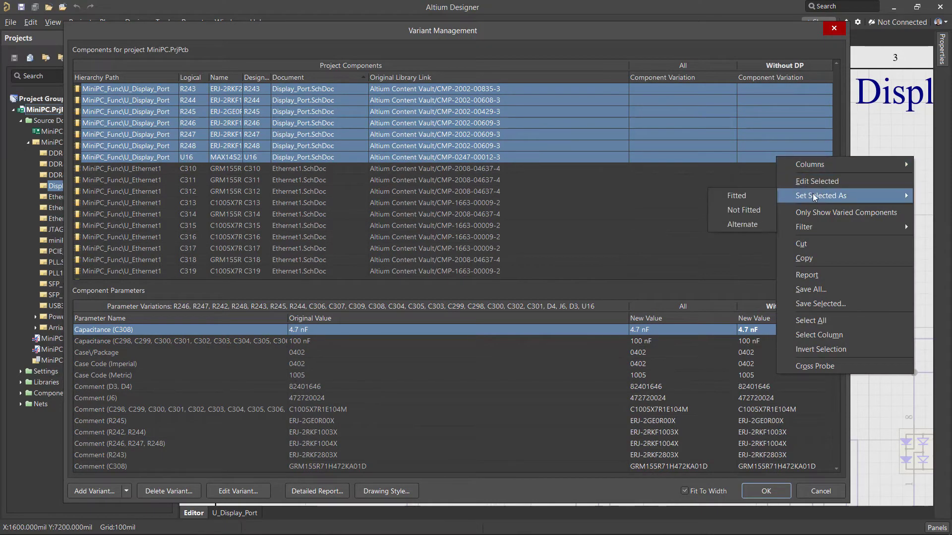
pyautogui.click(752, 210)
pyautogui.scroll(5, 749, 205)
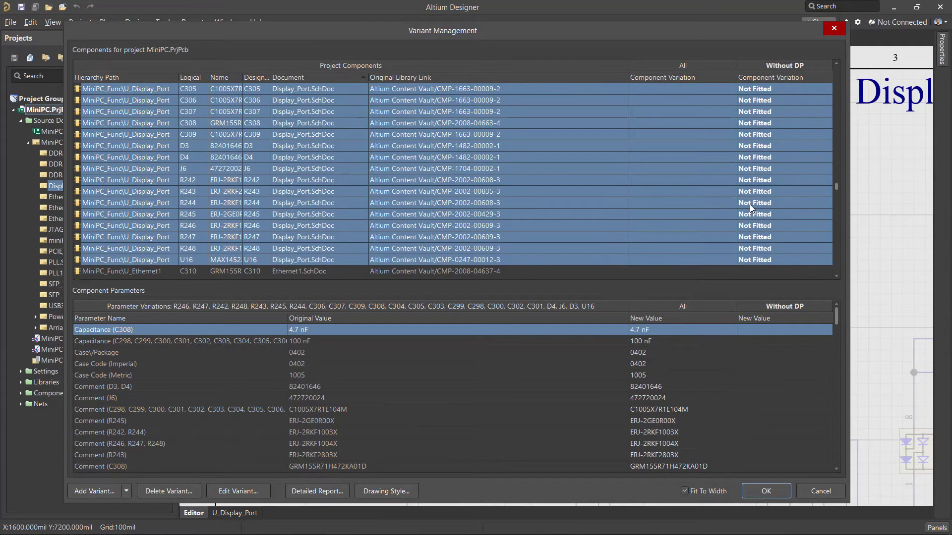
pyautogui.click(775, 135)
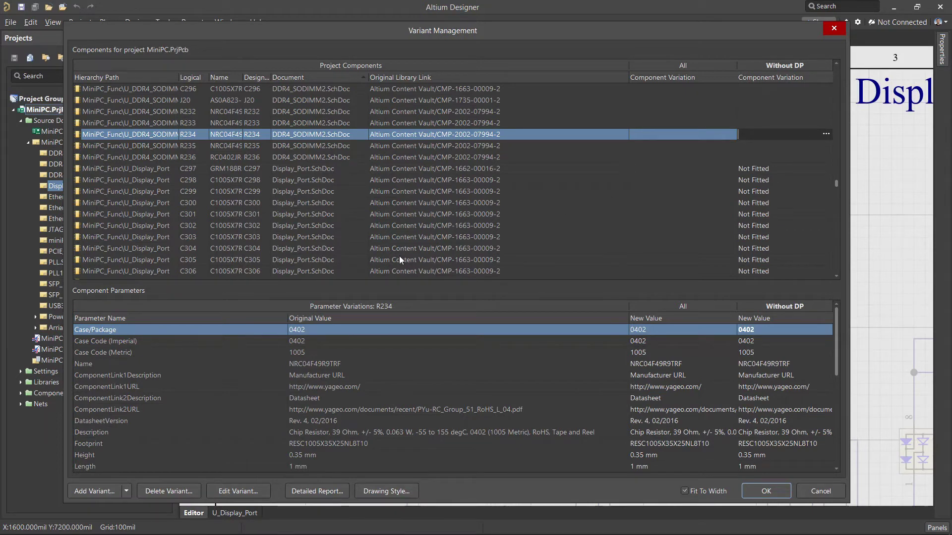
# Clone the Without DP variant as Without DP_1.
pyautogui.click(128, 491)
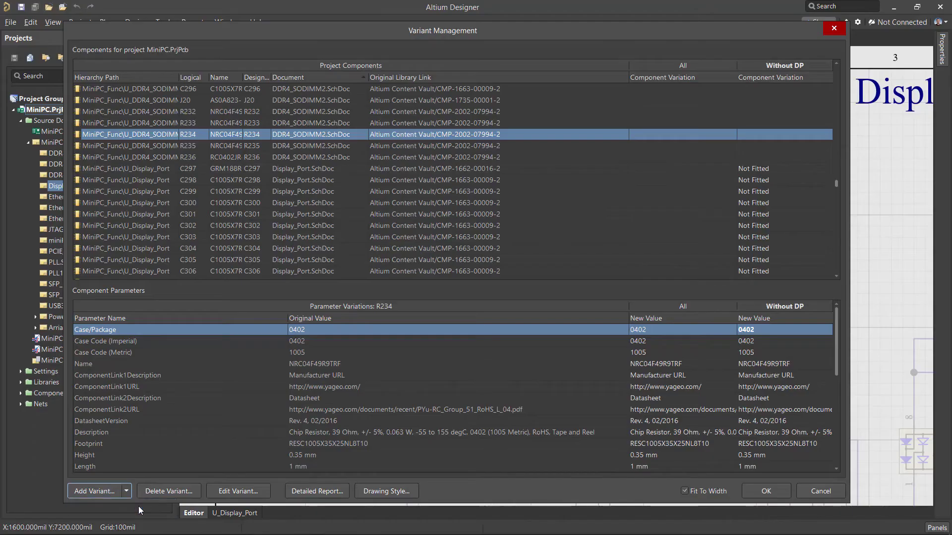
pyautogui.click(140, 508)
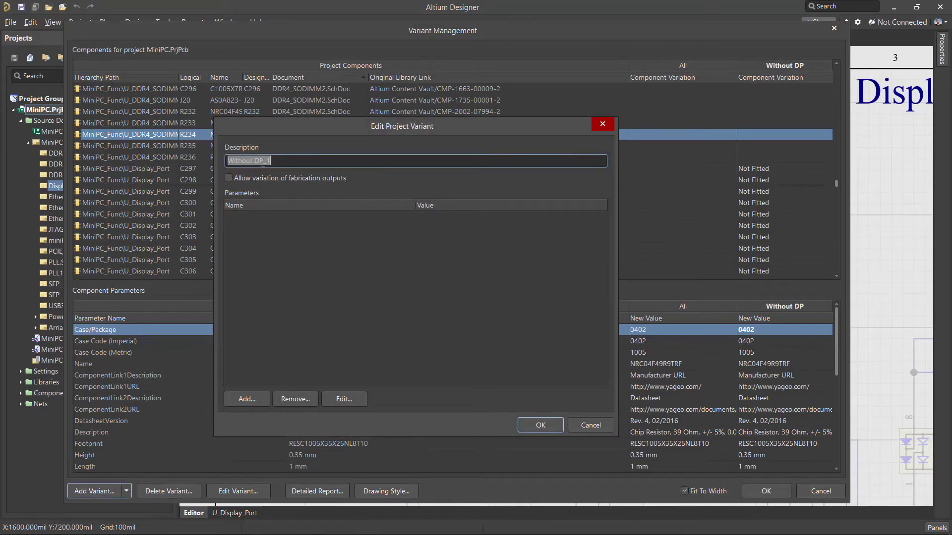
pyautogui.click(526, 422)
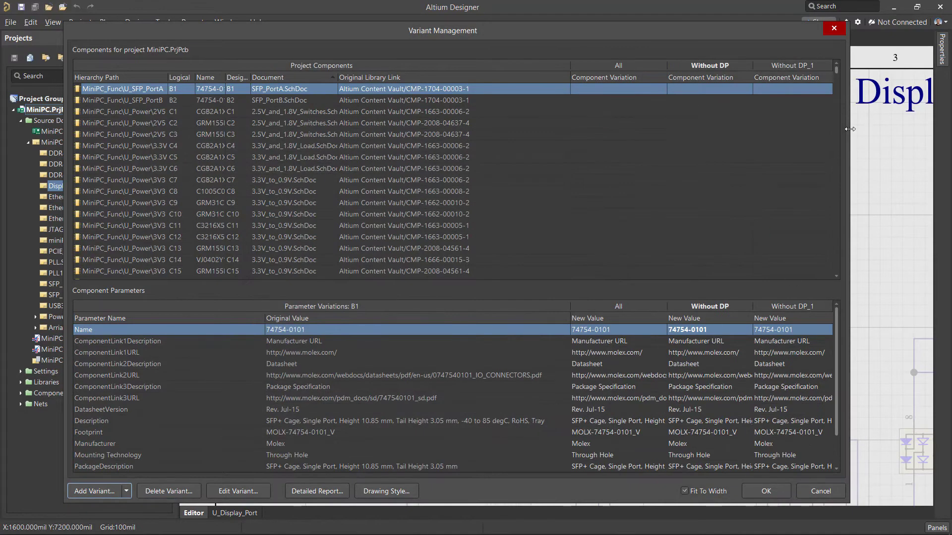
pyautogui.moveTo(837, 73); pyautogui.dragTo(833, 127)
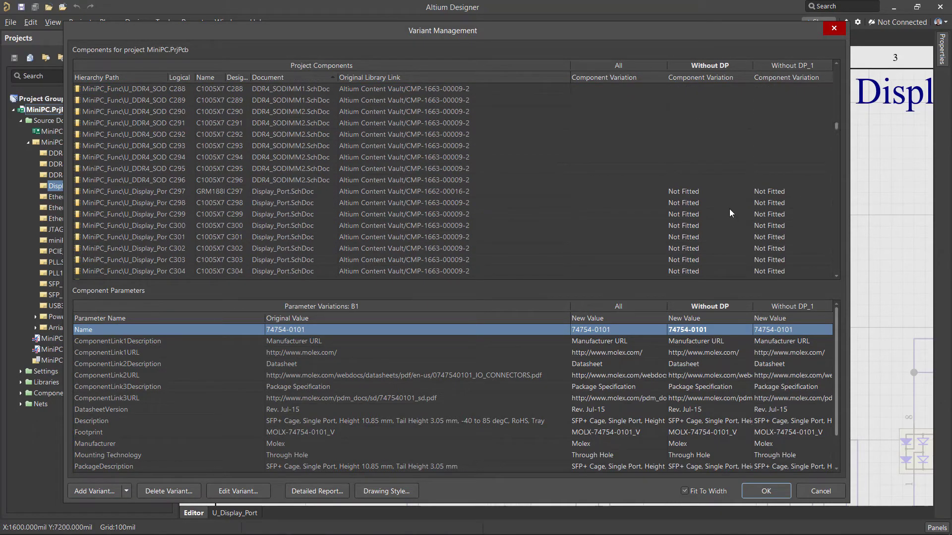
# Review the Without DP_1 variant's settings, then delete that variant.
pyautogui.click(788, 66)
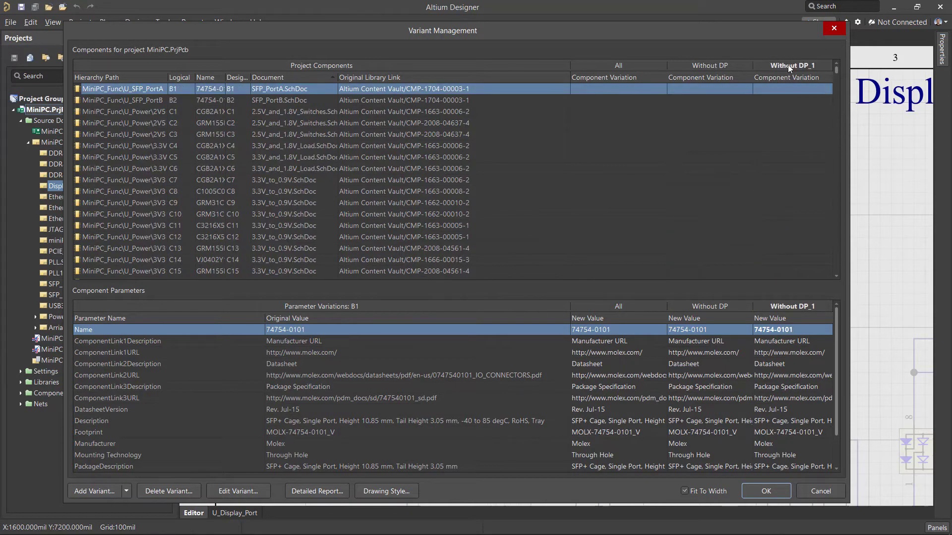
pyautogui.click(238, 491)
pyautogui.click(602, 124)
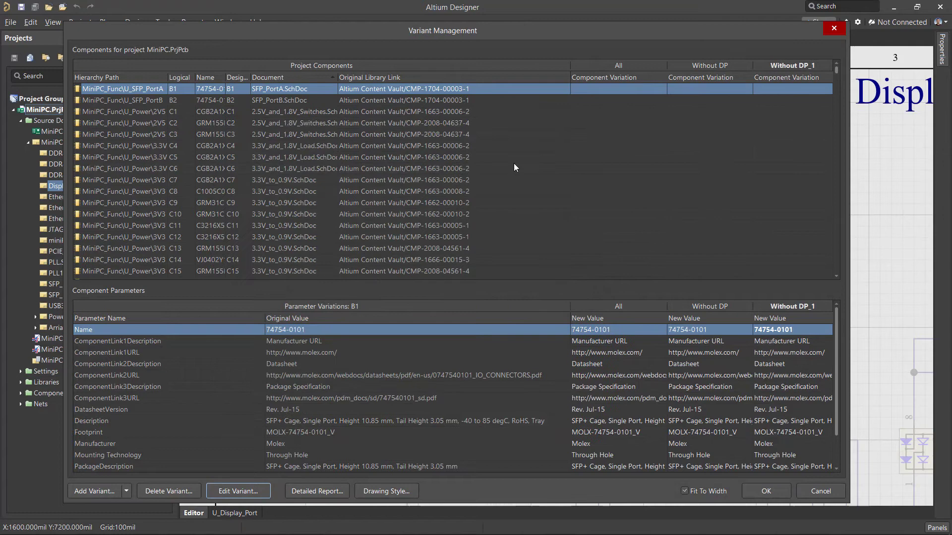
pyautogui.click(168, 491)
pyautogui.click(492, 301)
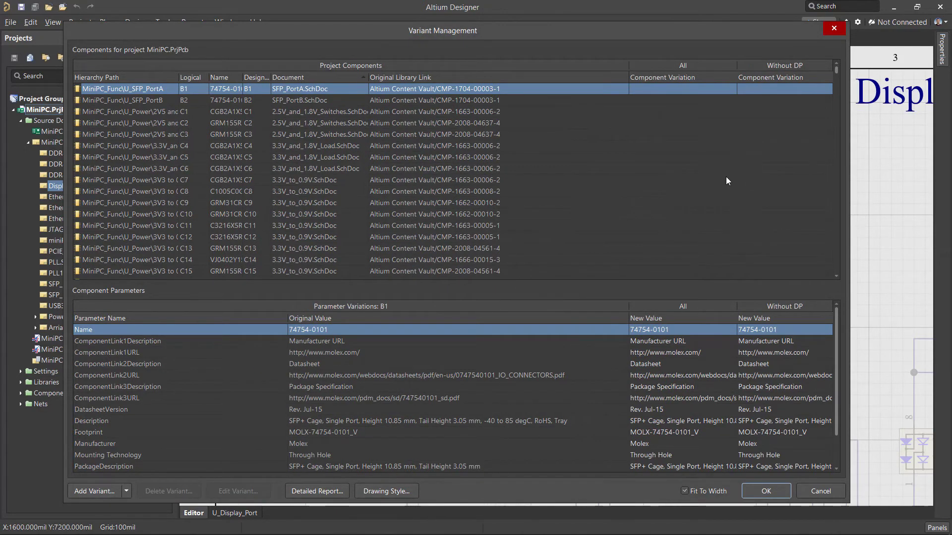
# Toggle Only Show Varied Components on and off, then close Variant Management with OK.
pyautogui.rightClick(677, 160)
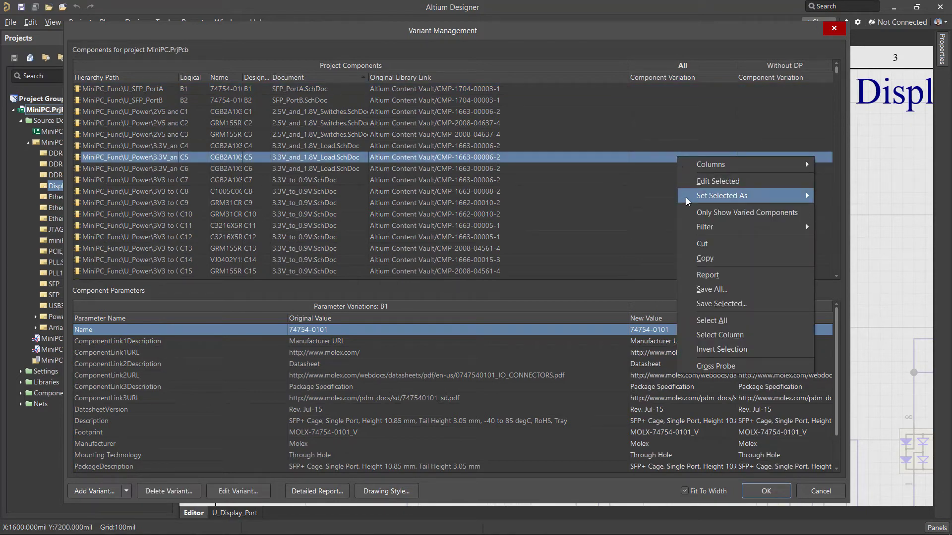
pyautogui.click(757, 213)
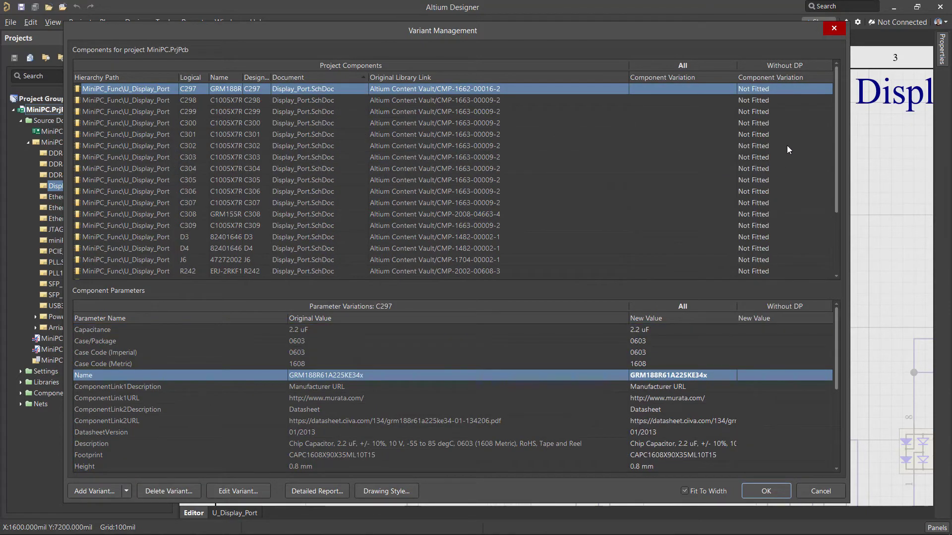
pyautogui.rightClick(724, 222)
pyautogui.click(758, 273)
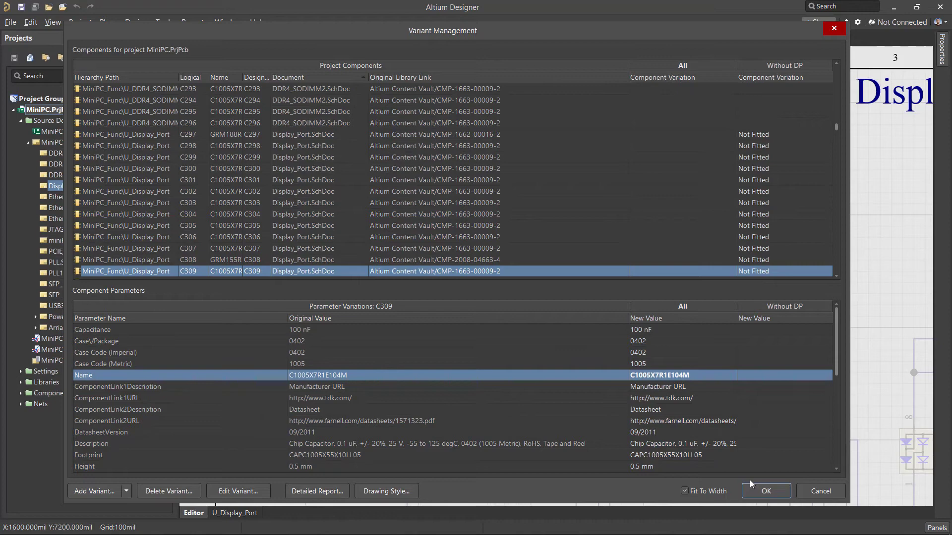
pyautogui.click(763, 491)
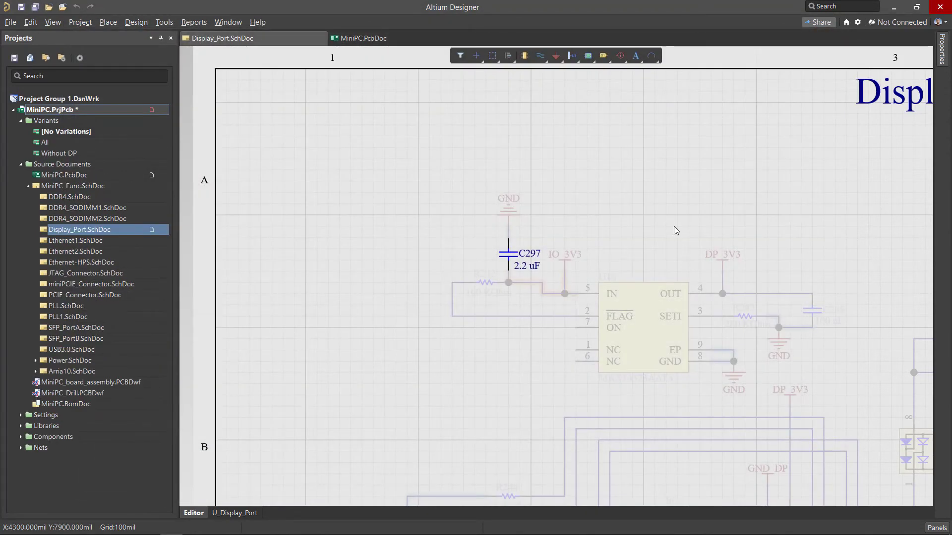
# Save the MiniPC.PrjPcb project from the Projects panel.
pyautogui.rightClick(48, 110)
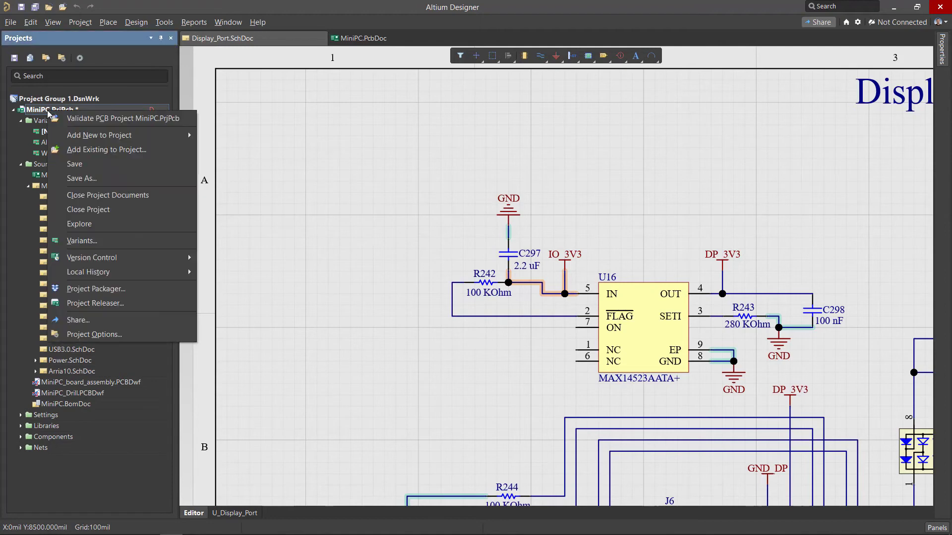
pyautogui.click(79, 166)
pyautogui.keyDown('ctrl'); pyautogui.scroll(-2, 307, 163); pyautogui.keyUp('ctrl')
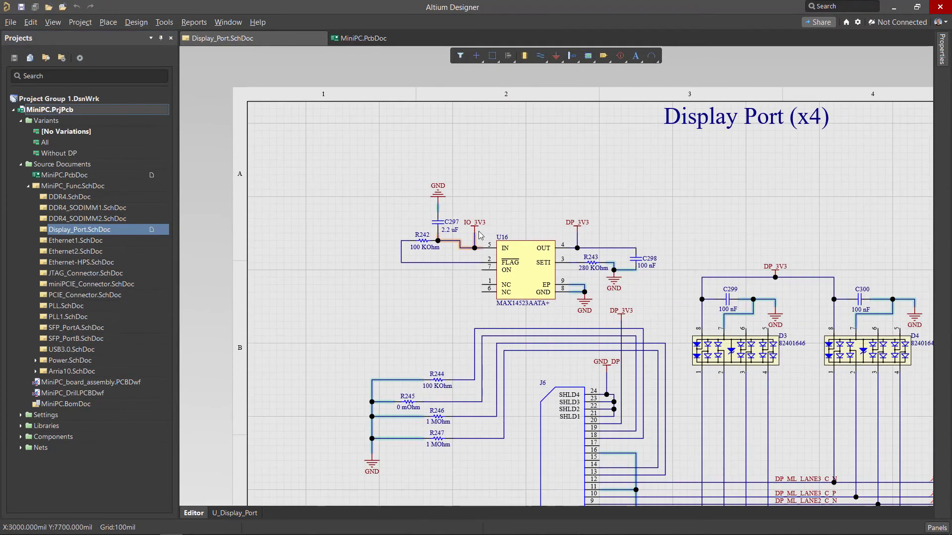
pyautogui.moveTo(480, 235); pyautogui.dragTo(443, 192, button='right')
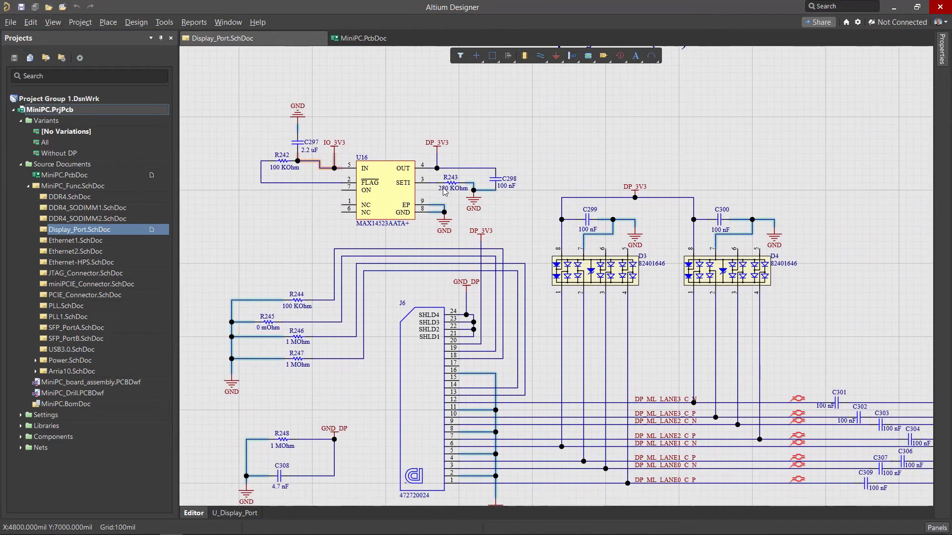
# On the Display Port sheet, preview the Without DP variant, then switch back to All.
pyautogui.click(235, 513)
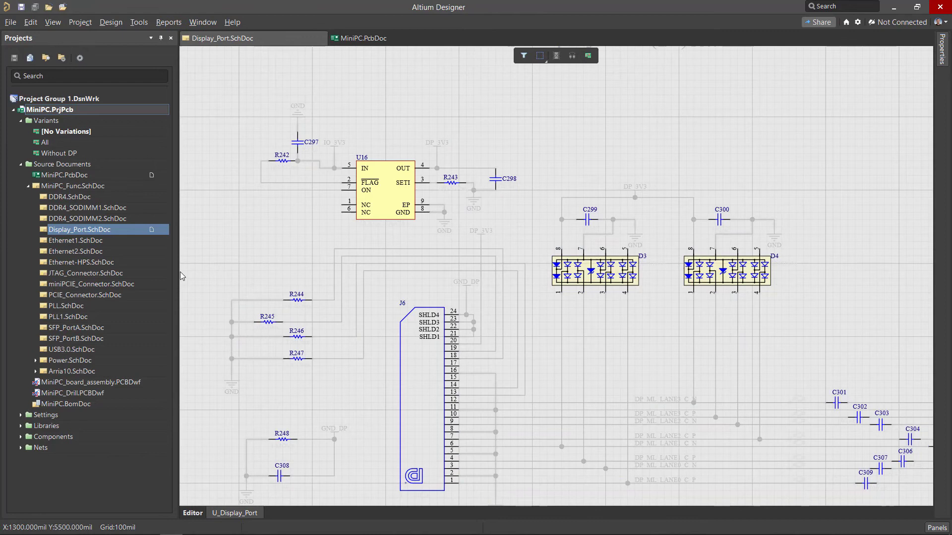
pyautogui.doubleClick(49, 154)
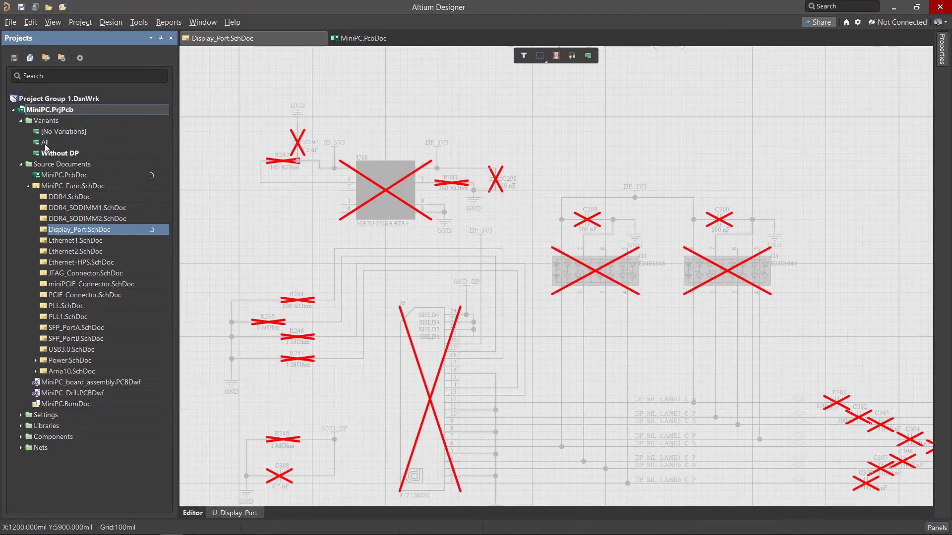
pyautogui.doubleClick(45, 144)
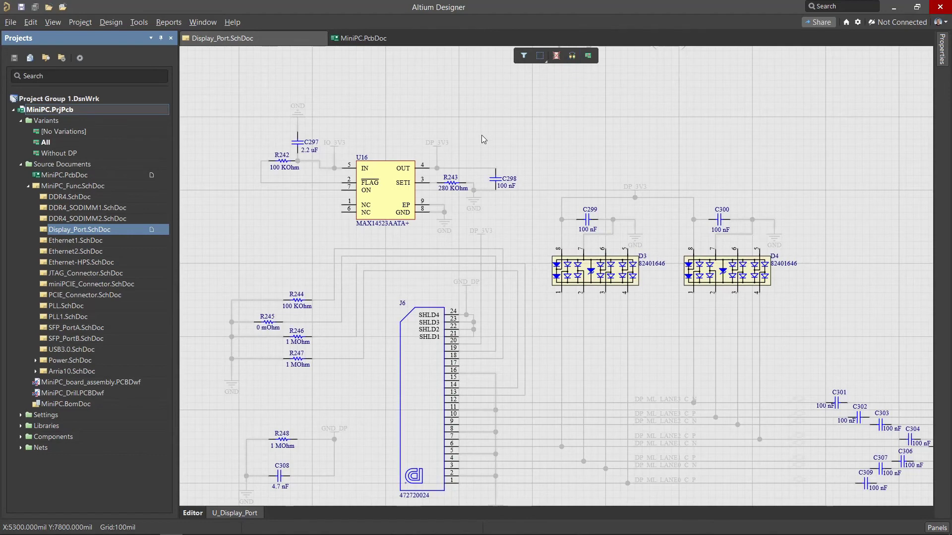
# View MiniPC.PcbDoc in 3D with Without DP active, zooming to the missing J6 connector.
pyautogui.click(357, 40)
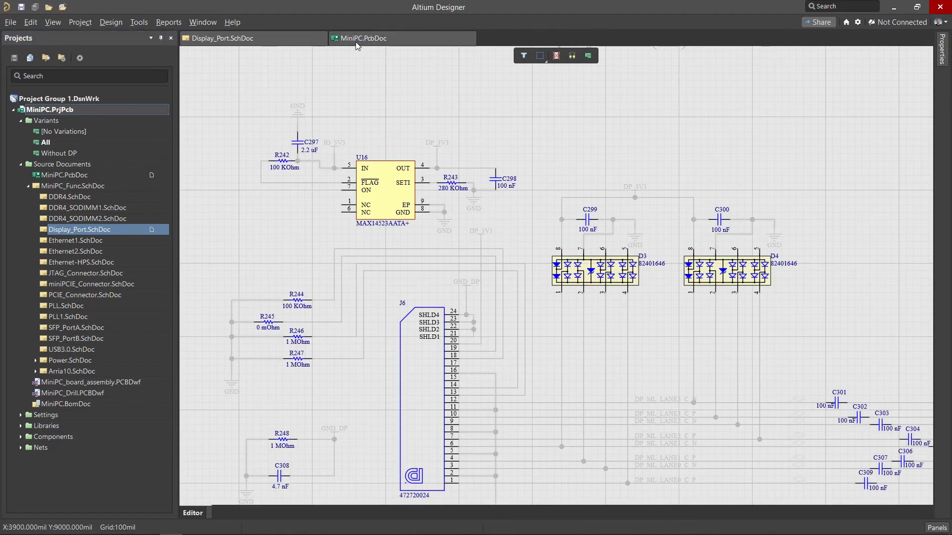
pyautogui.press('3')
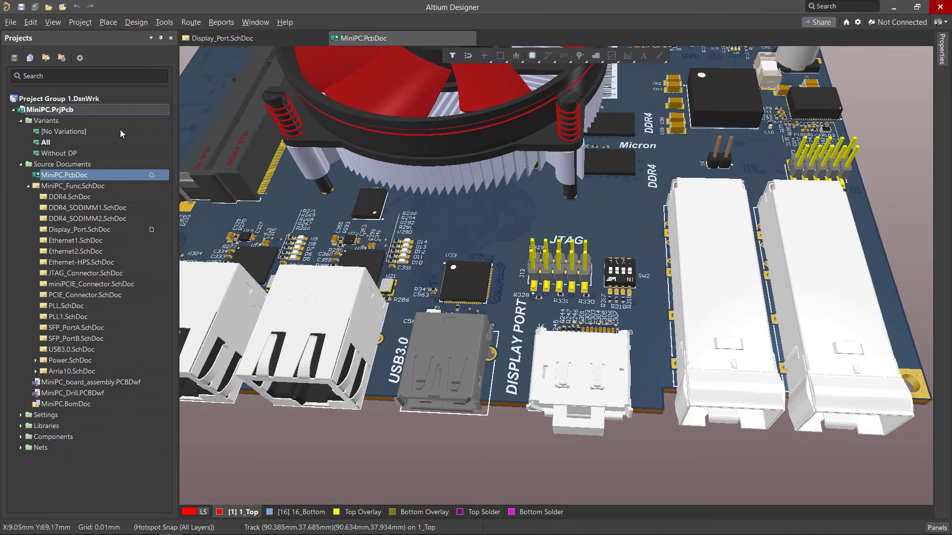
pyautogui.doubleClick(59, 153)
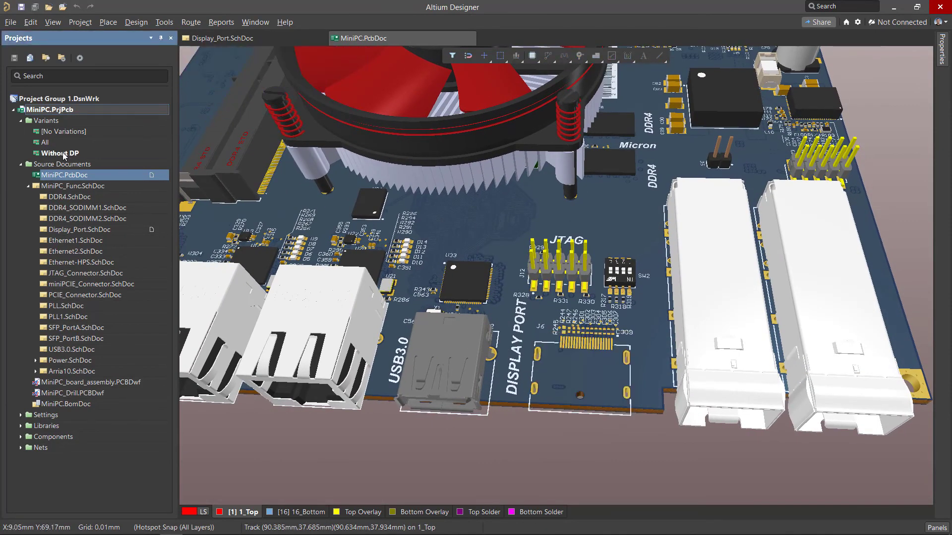
pyautogui.keyDown('ctrl'); pyautogui.scroll(5, 595, 366); pyautogui.keyUp('ctrl')
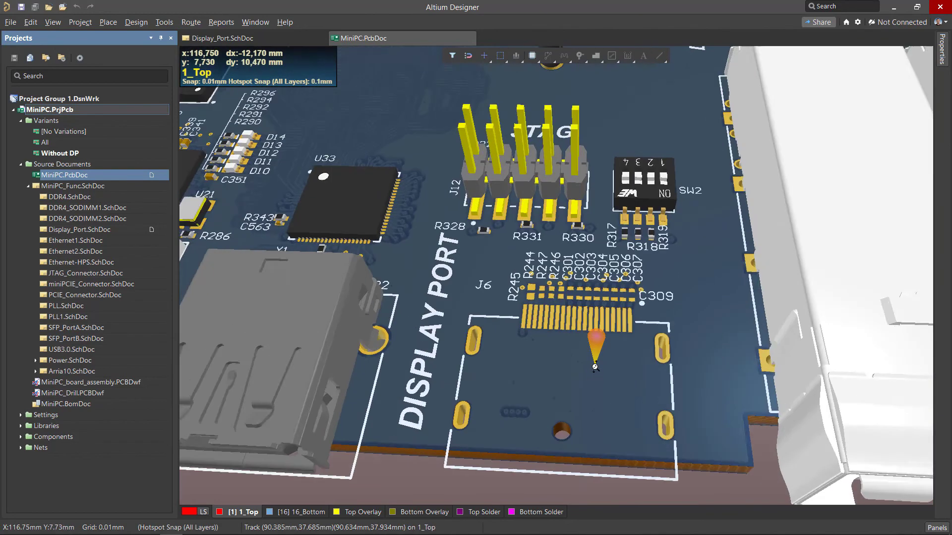
pyautogui.keyDown('ctrl'); pyautogui.scroll(-2, 595, 366); pyautogui.keyUp('ctrl')
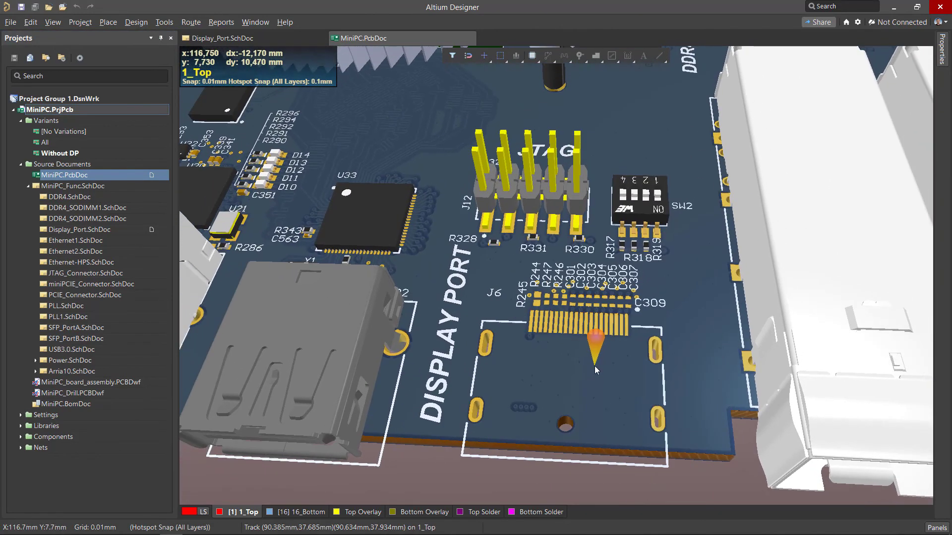